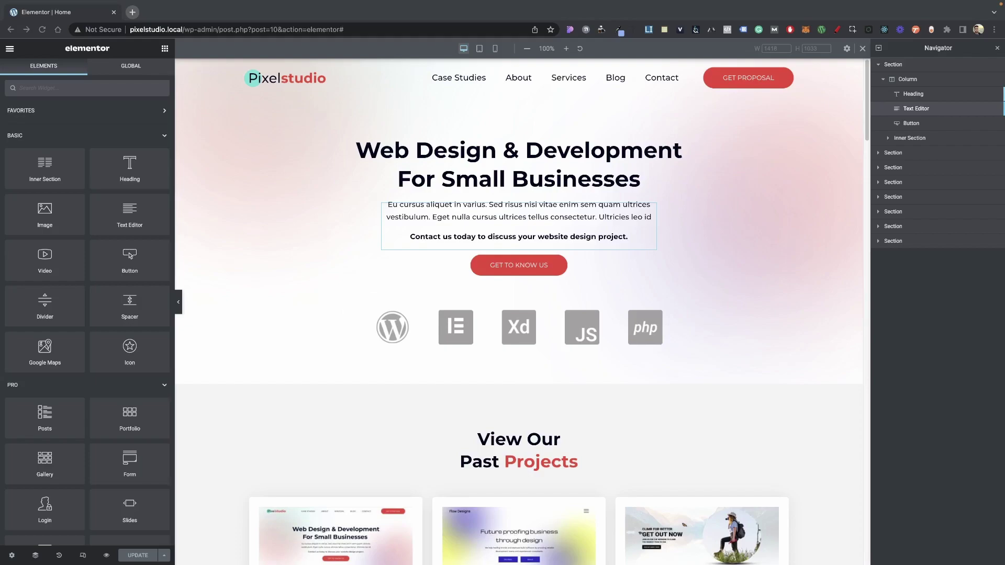
- Scroll through the Pixelstudio Home page, then jump back to the hero section at the top
scroll(829, 283, "down", 15)
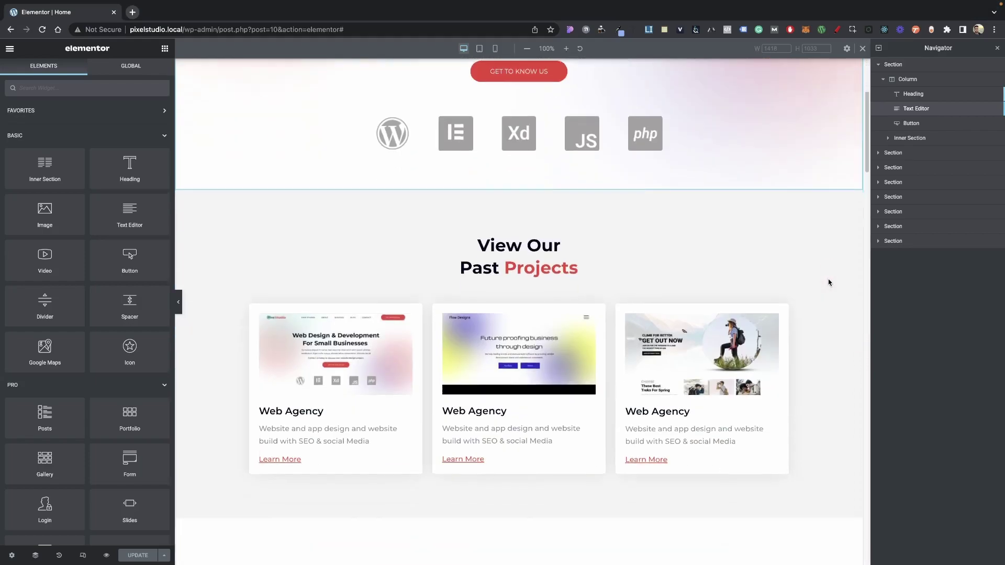
scroll(828, 283, "down", 20)
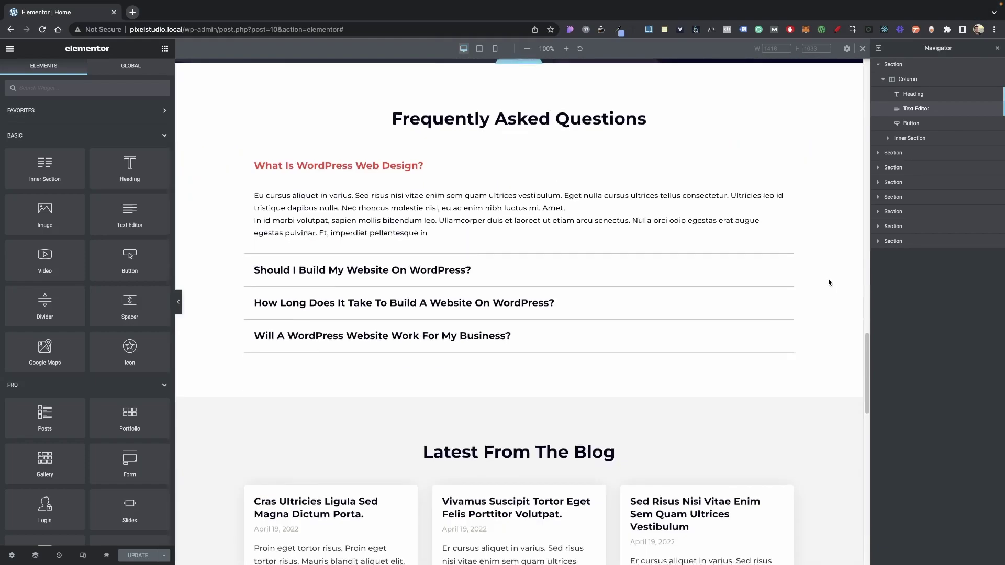
key("Home")
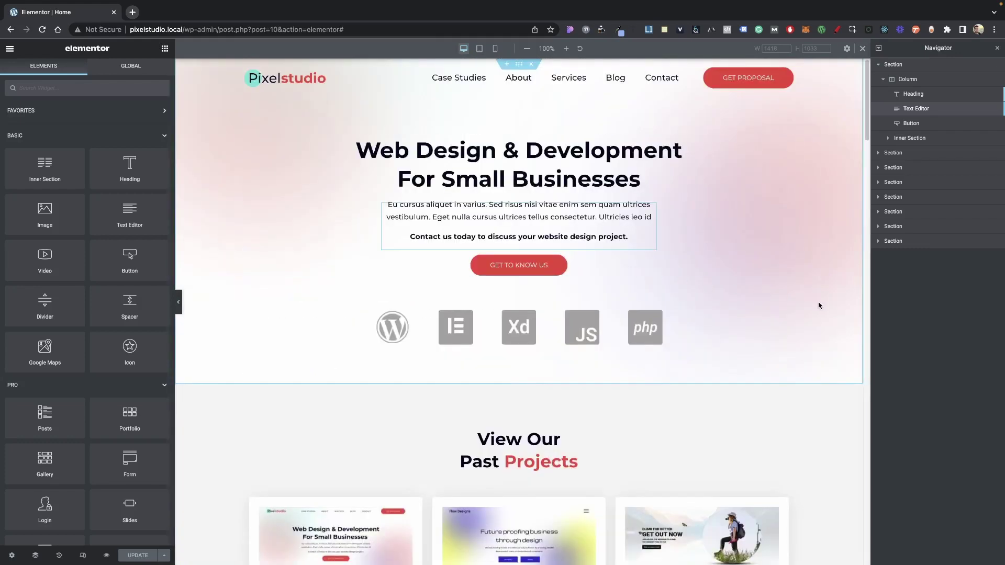
- Show the Get To Know Us button's Advanced Custom CSS section and widen the side panel
left_click(621, 272)
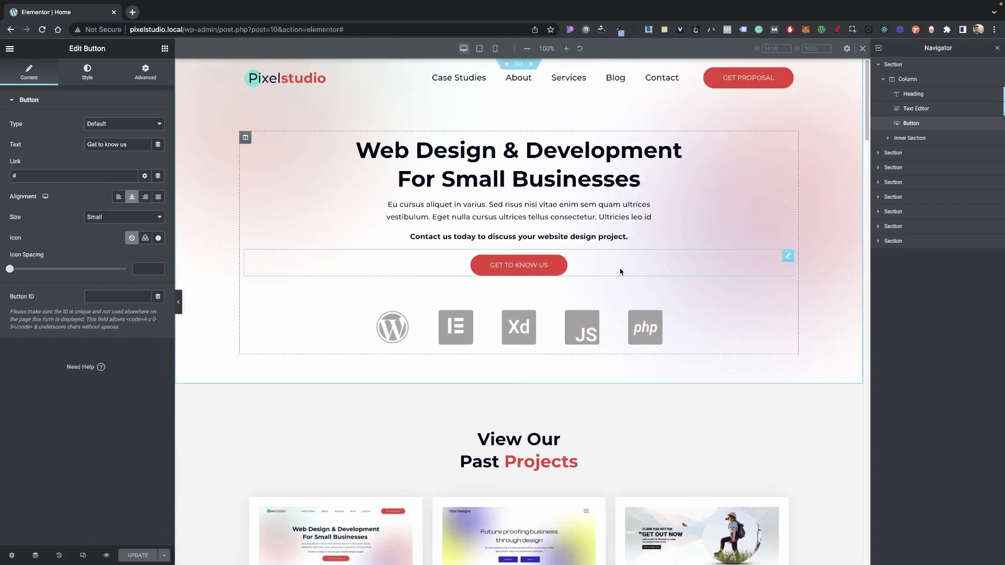
left_click(145, 72)
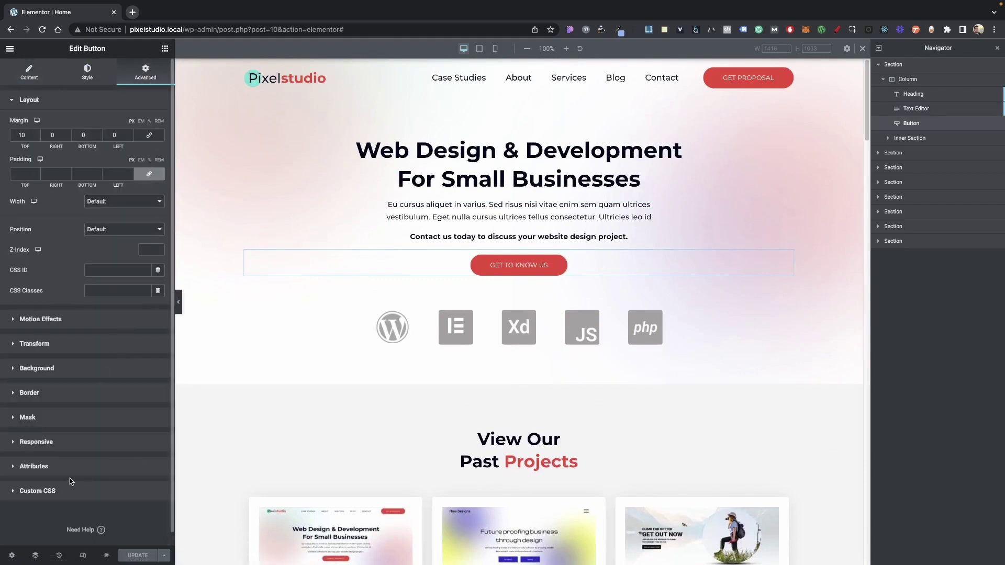
left_click(90, 491)
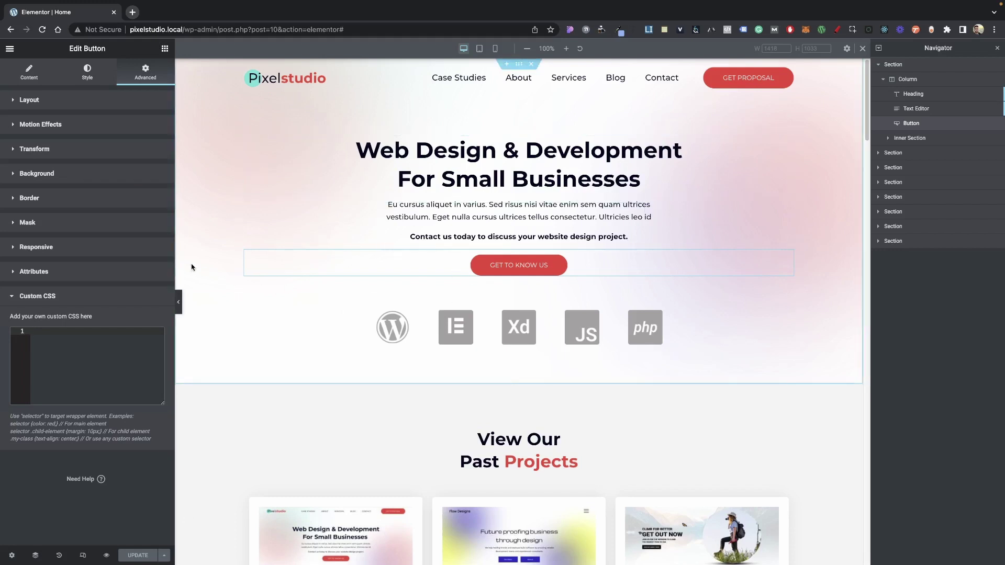
left_click_drag(177, 259, 297, 249)
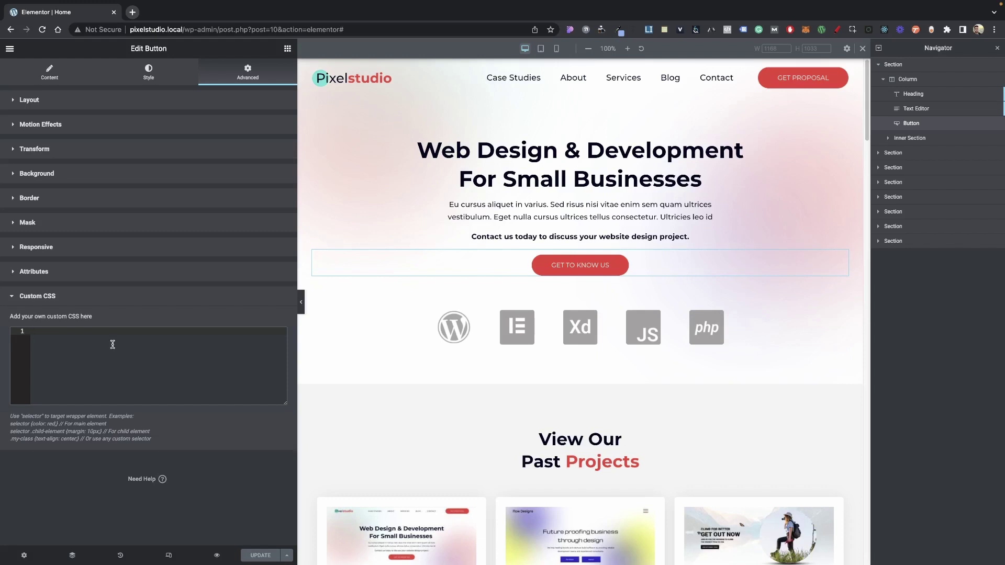
type("@")
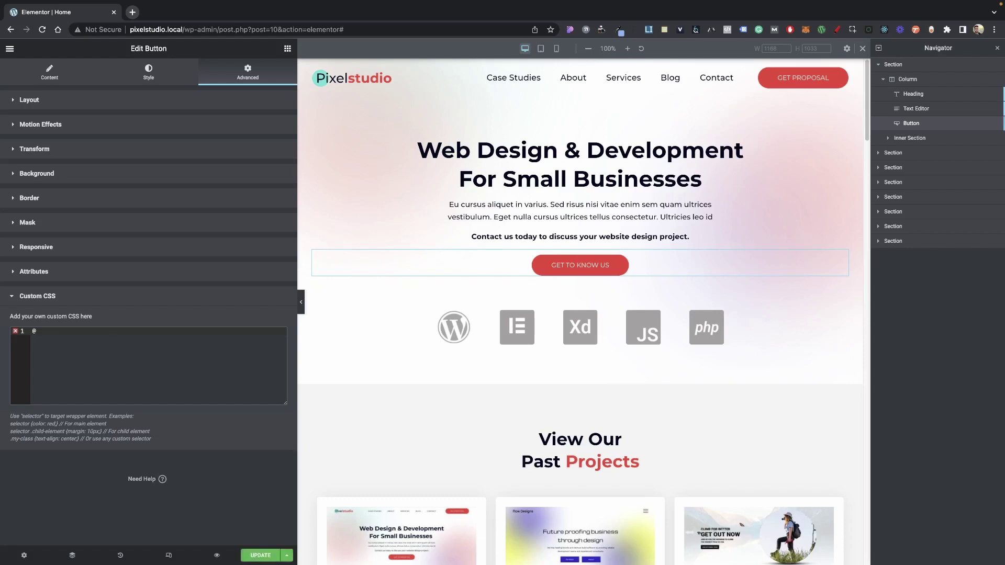
type("media(max-width:1170px")
type("{")
key("Return")
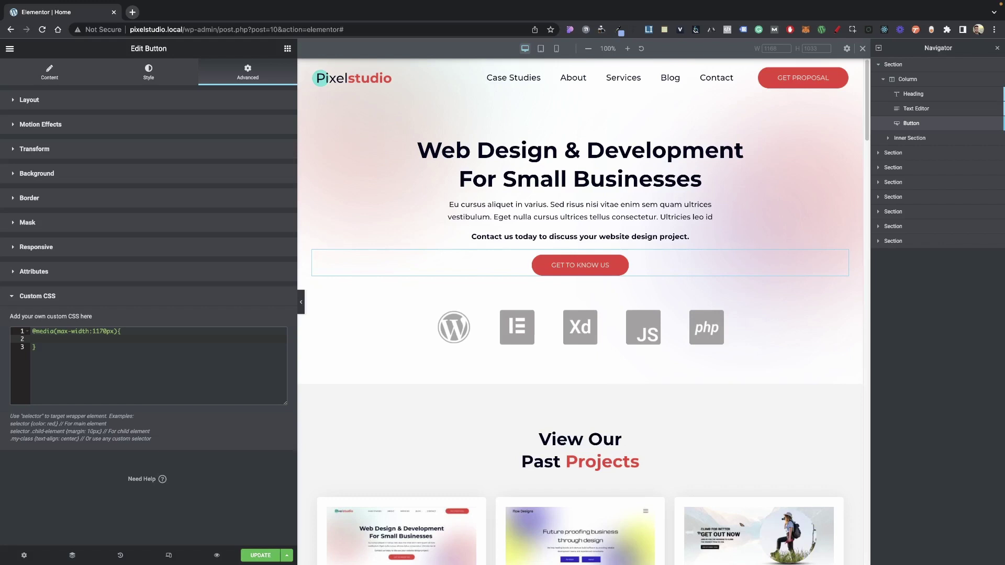
type("selector{}")
key("Left")
key("Return")
type("d")
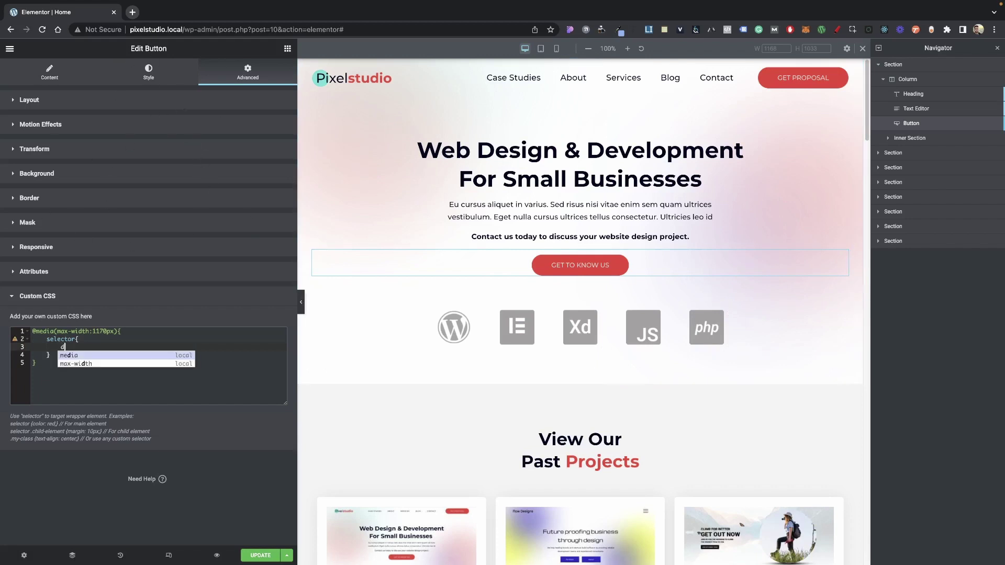
type("isplay:none")
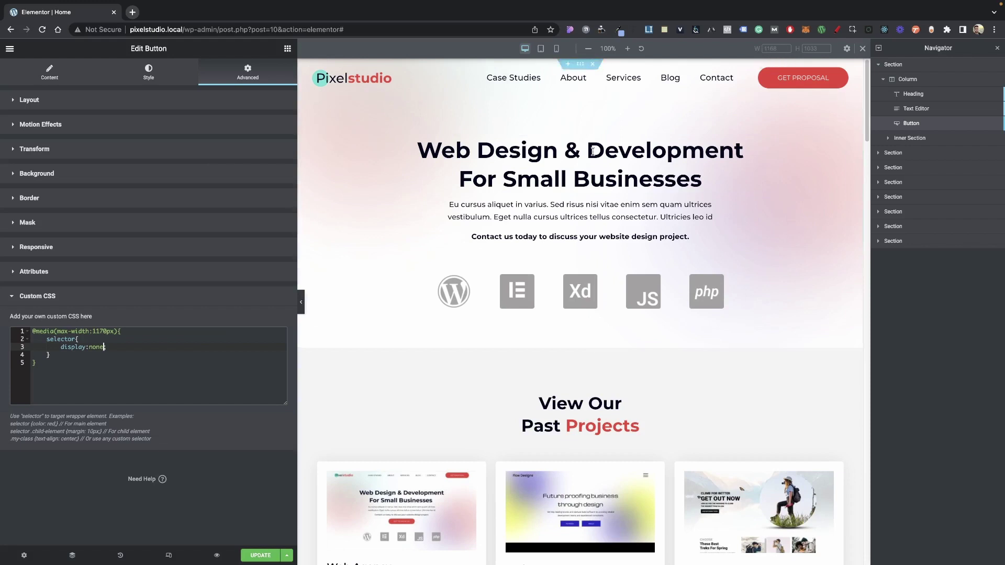
left_click_drag(297, 211, 281, 211)
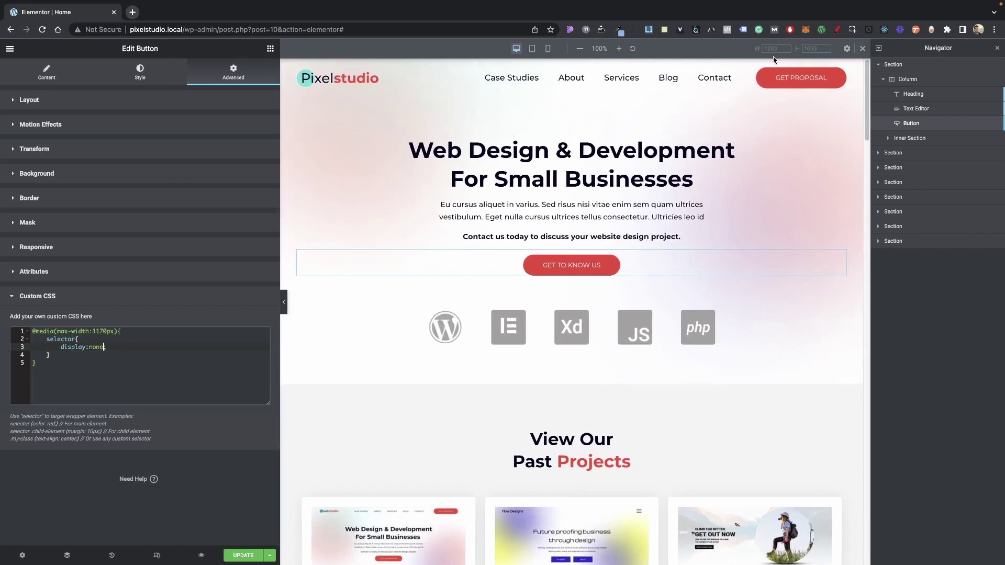
left_click_drag(280, 215, 295, 215)
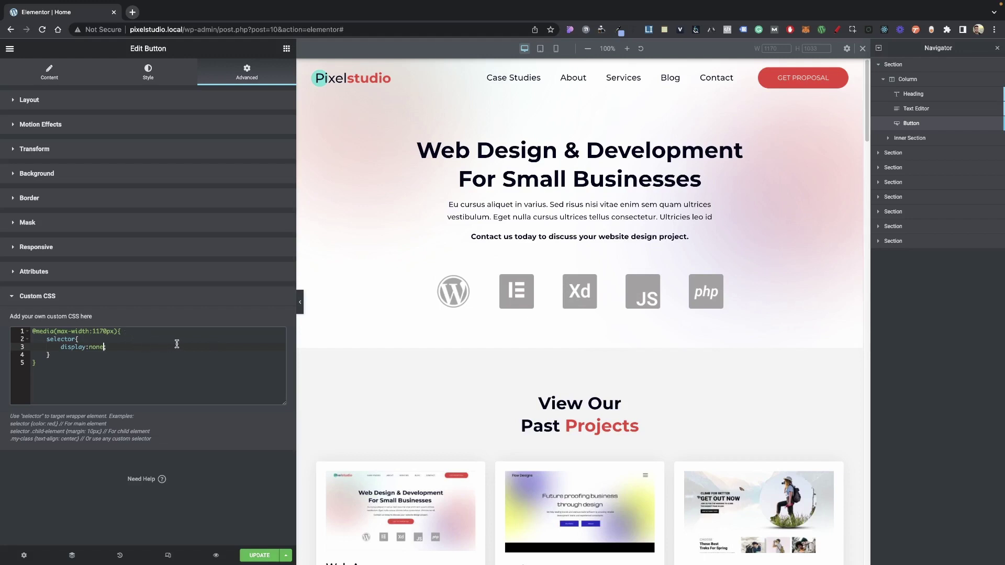
- Add 'and (min-width:767px)' to the media query so it targets 767–1170px screens
left_click(132, 334)
type("and ")
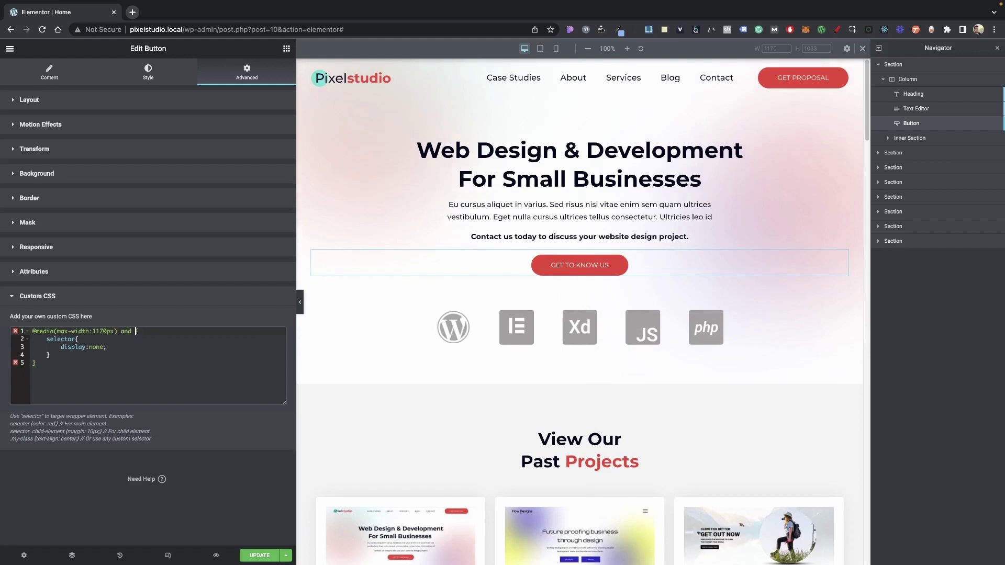
type("()min-width:767px){")
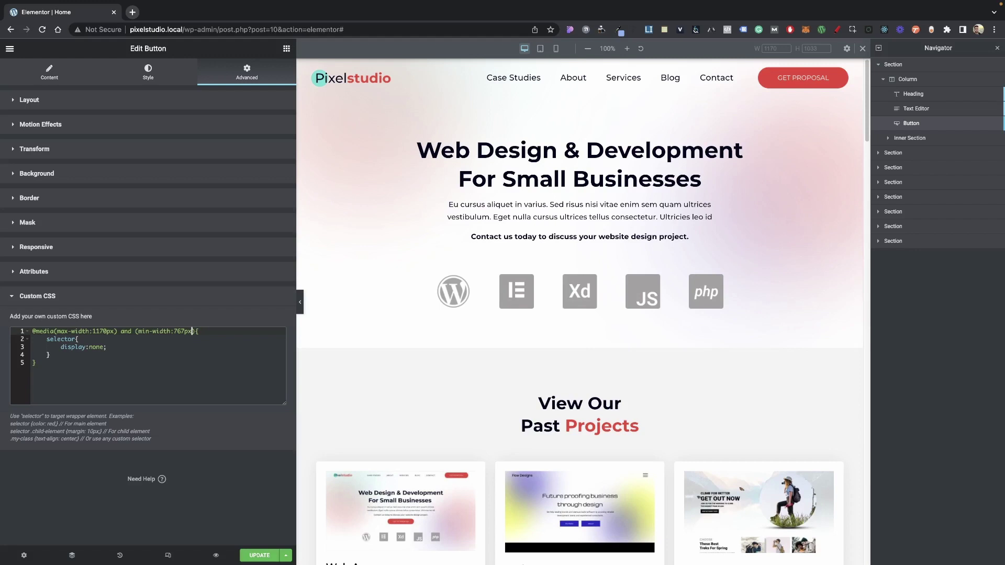
- Test the rule by resizing the preview at desktop, tablet and mobile widths
left_click(220, 348)
left_click_drag(295, 351, 358, 349)
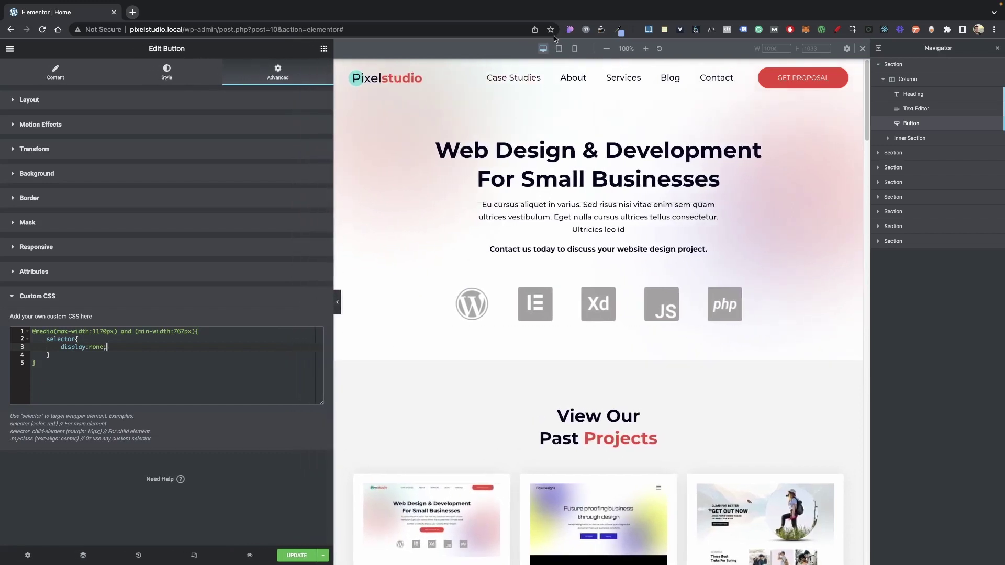
left_click(559, 48)
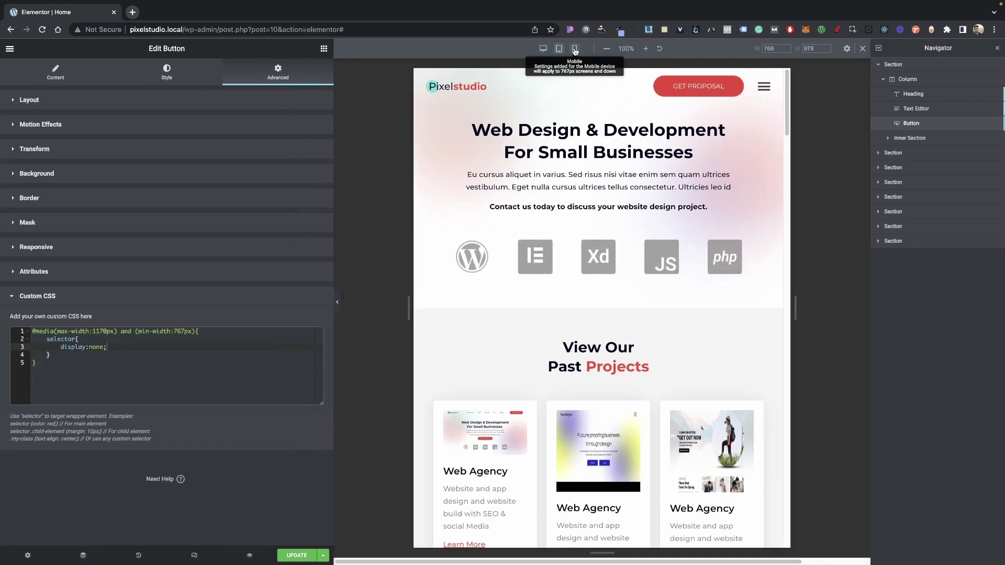
left_click(574, 48)
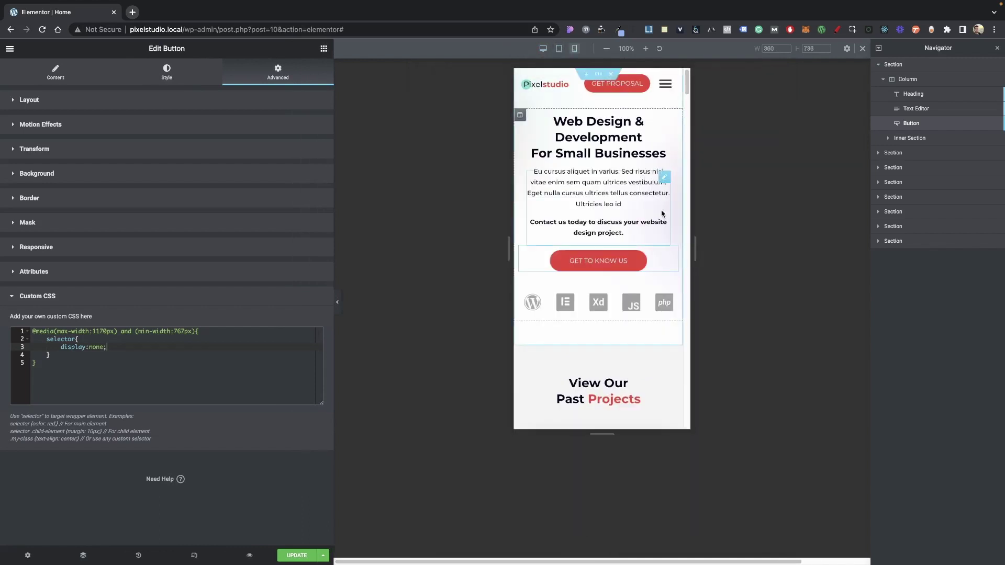
left_click_drag(698, 249, 857, 246)
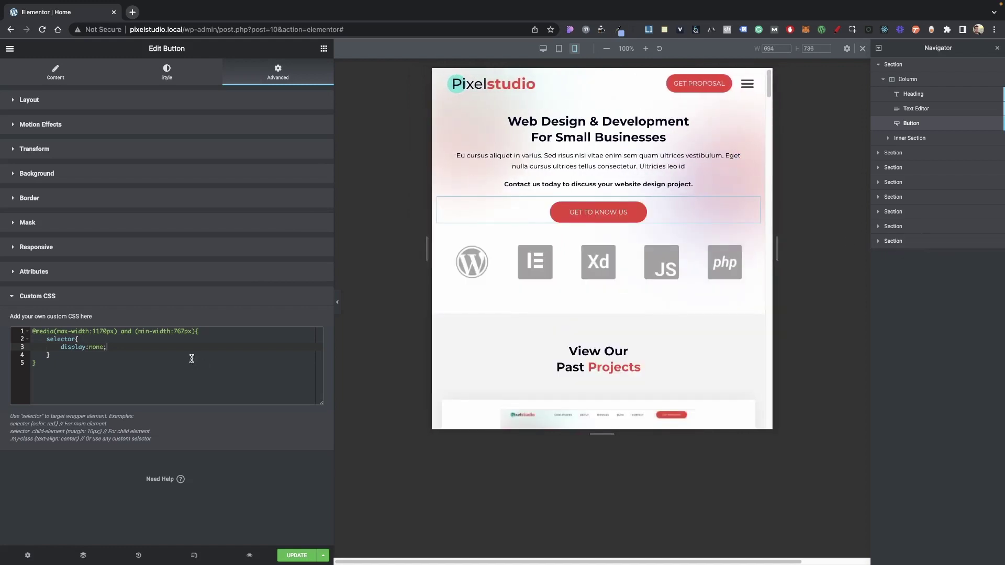
- Change the min-width to 750px and narrow the preview to 639px
left_click_drag(184, 331, 177, 331)
type("50")
left_click_drag(774, 256, 851, 242)
- Delete all of the button's old custom CSS
left_click(178, 385)
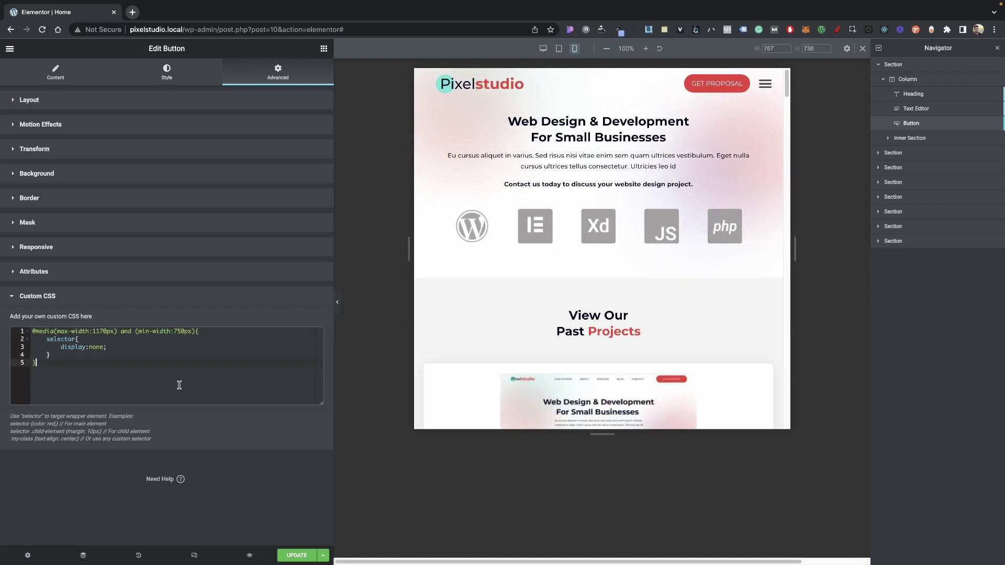
left_click_drag(184, 388, 4, 299)
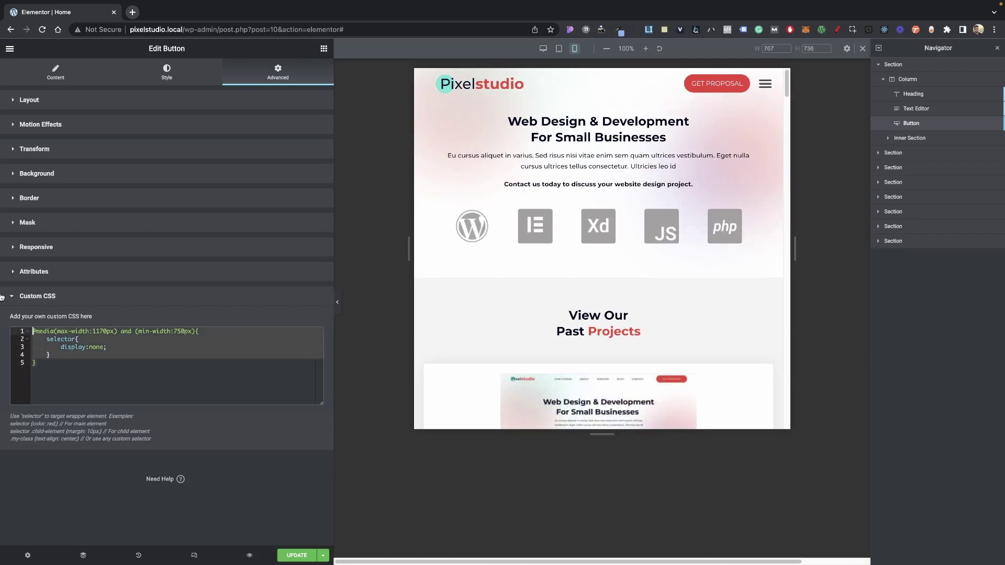
key("BackSpace")
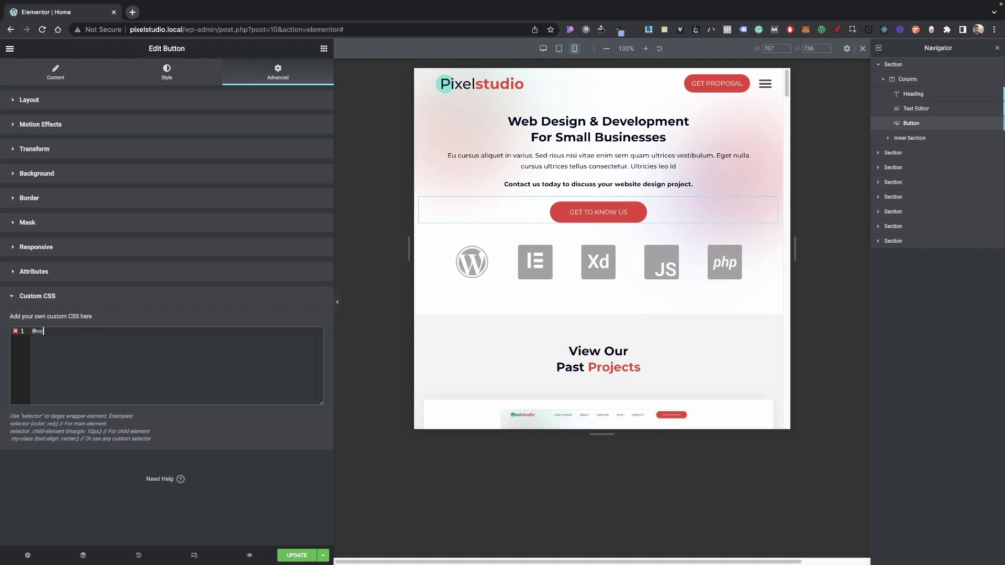
type("only screen and (max-width:720px){}")
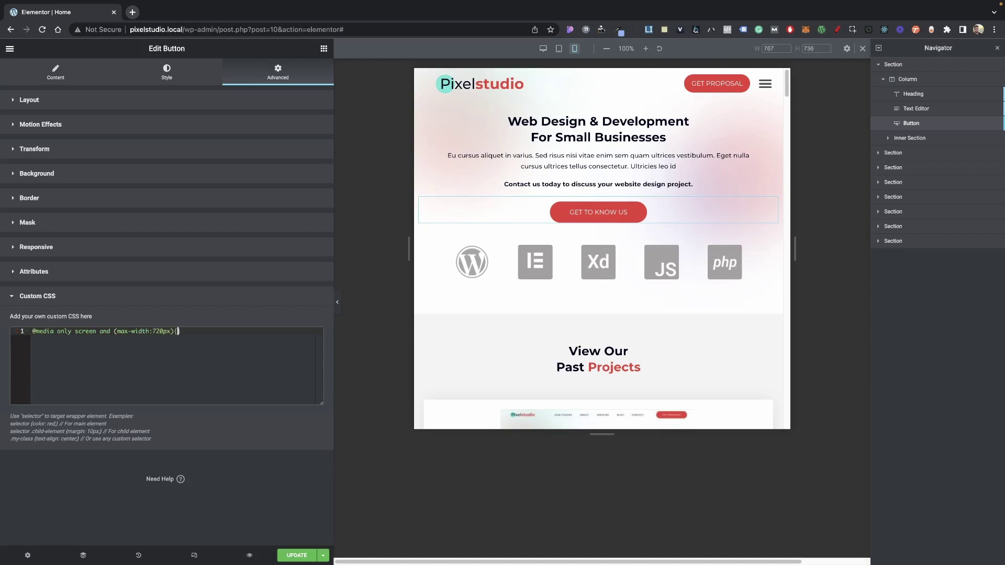
key("Return")
type("display:none;")
left_click_drag(105, 339, 50, 339)
key("BackSpace")
type("s")
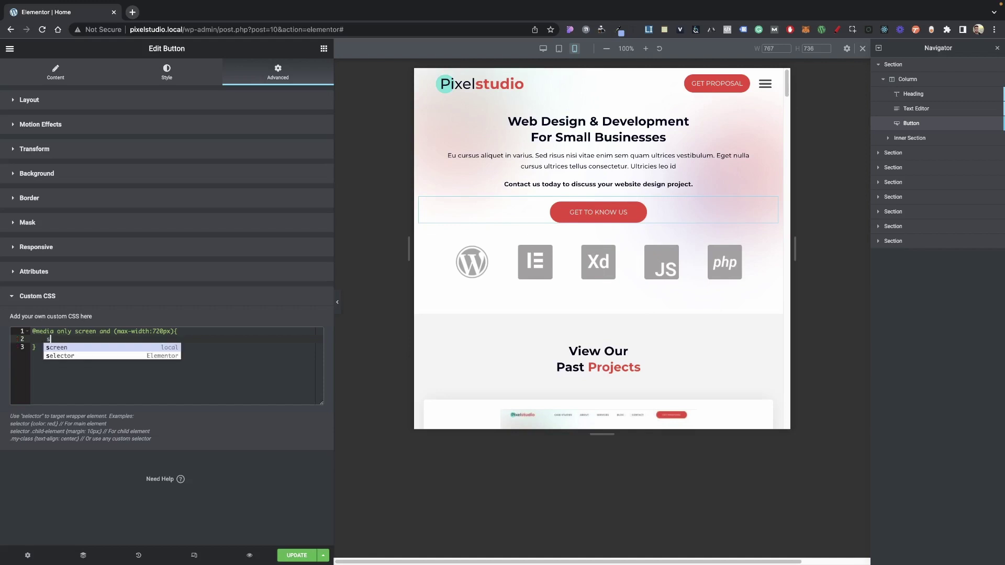
type("elector{}")
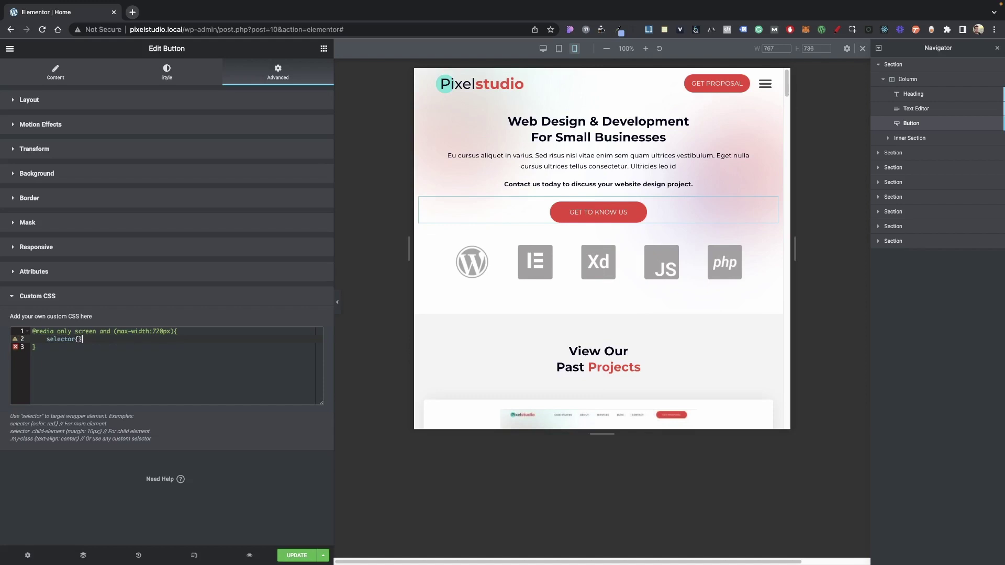
key("Return")
type("display:none")
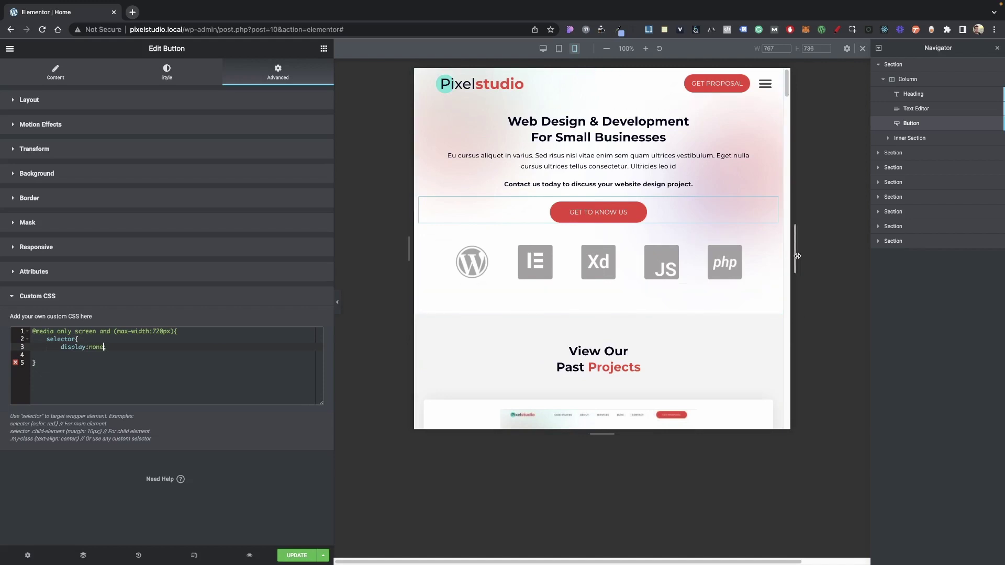
- Complete the rule with display:none; and the closing brace
left_click_drag(796, 256, 788, 256)
type(";")
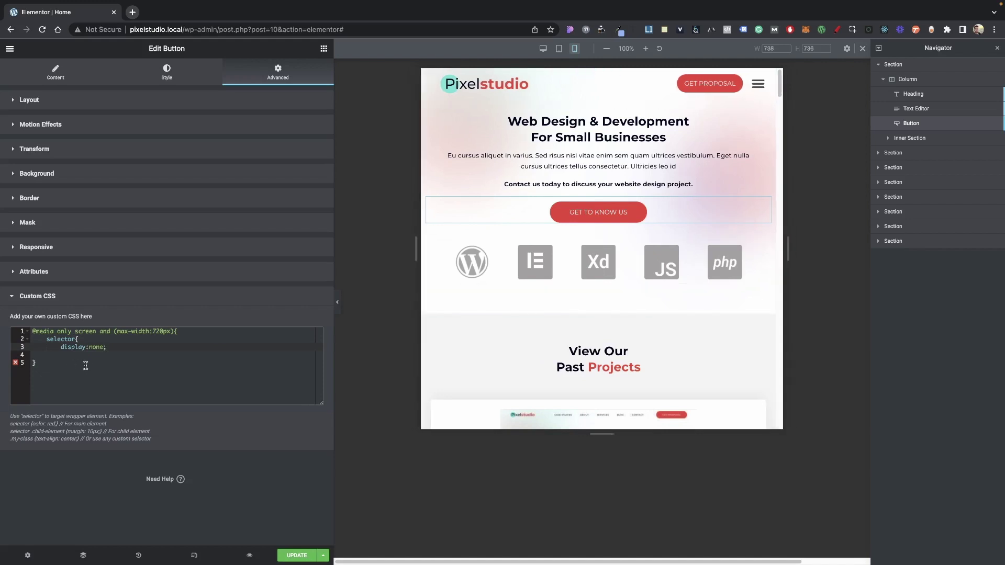
left_click(73, 366)
key("Return")
type("}")
- Check the button hides at 320px and 502px preview widths, then select all the CSS
left_click_drag(788, 249, 567, 243)
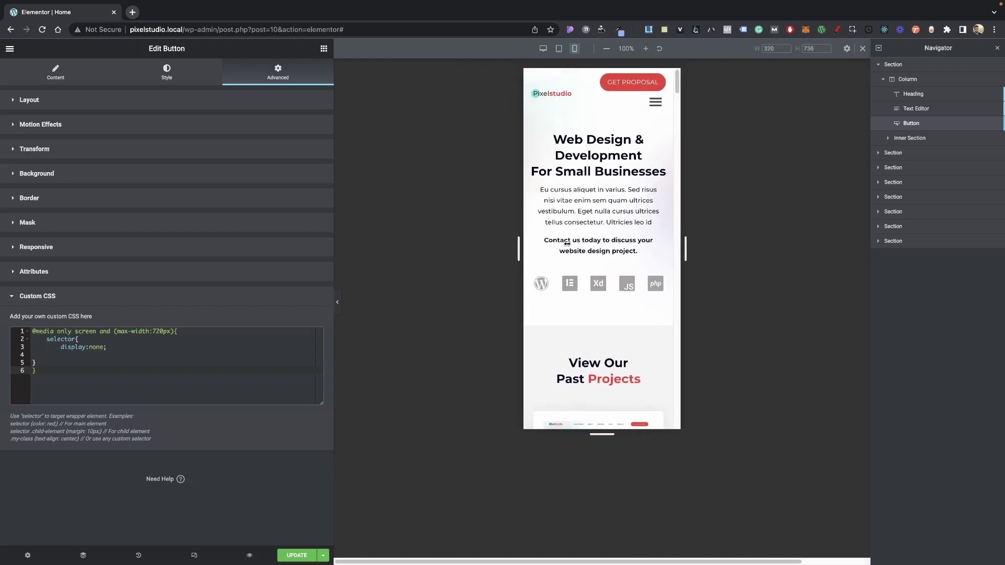
left_click(172, 331)
left_click_drag(689, 250, 776, 252)
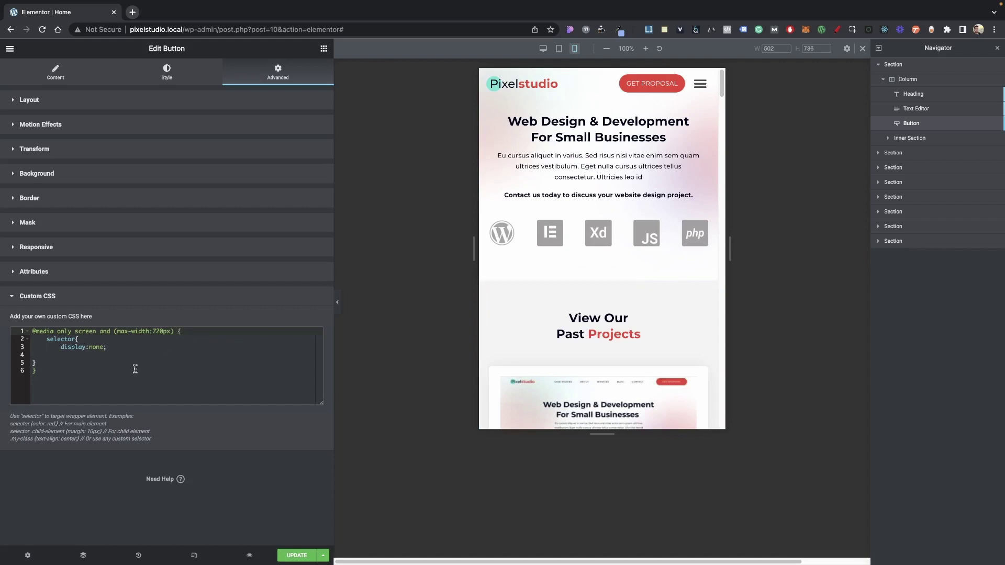
key("ctrl+a")
key("ctrl+c")
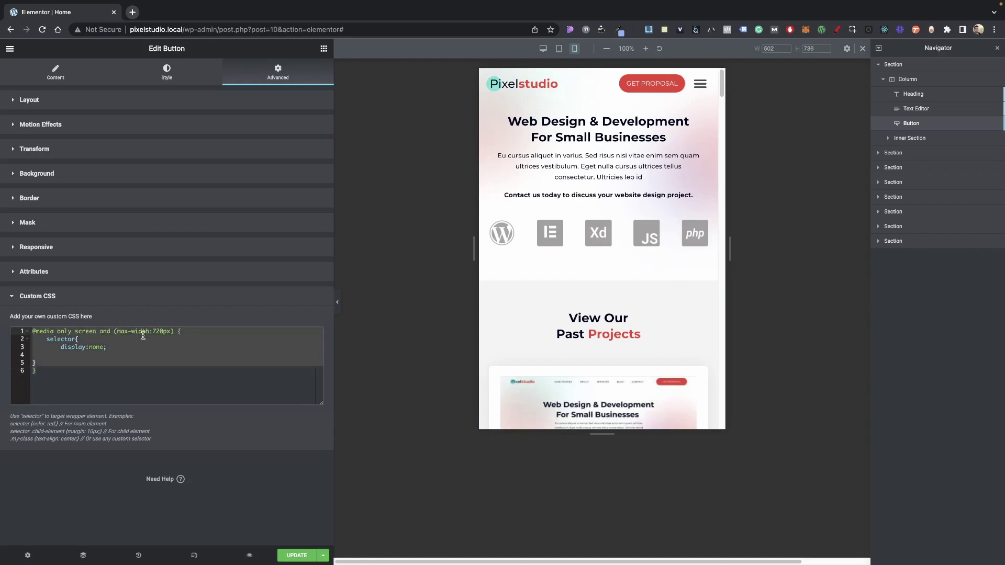
- Paste the 720px media query into the hero heading's Custom CSS below its overflow rule
left_click(619, 132)
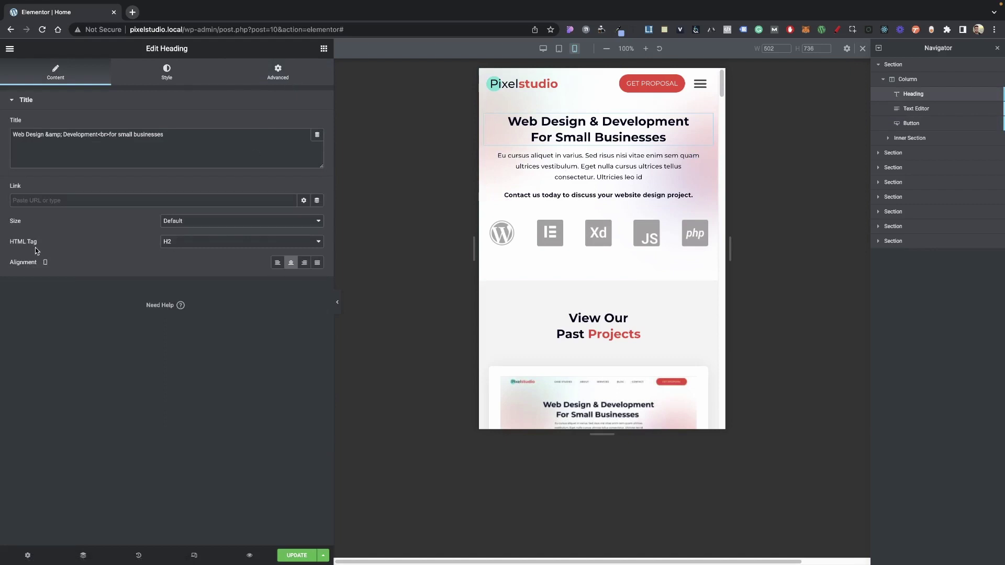
left_click(278, 73)
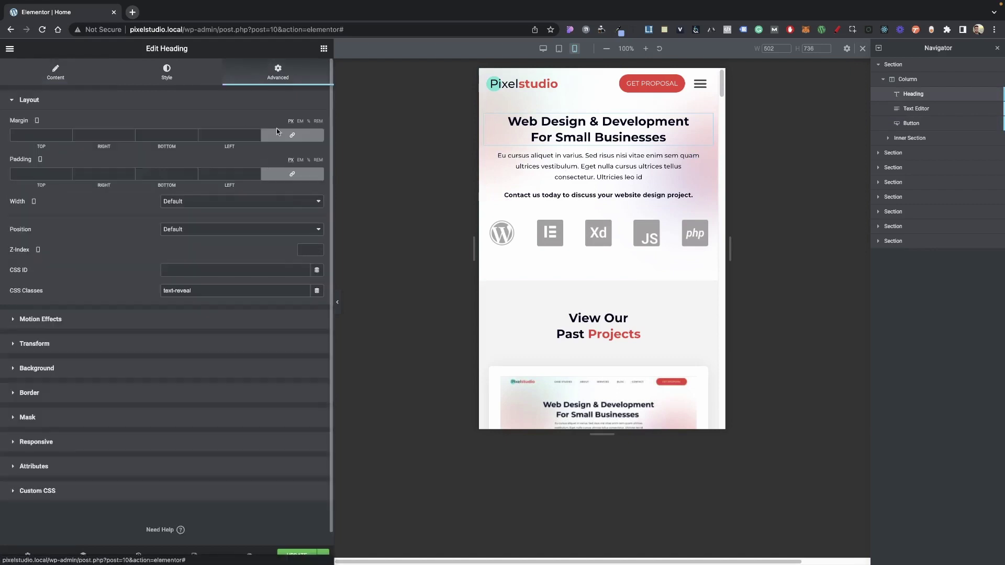
left_click(116, 489)
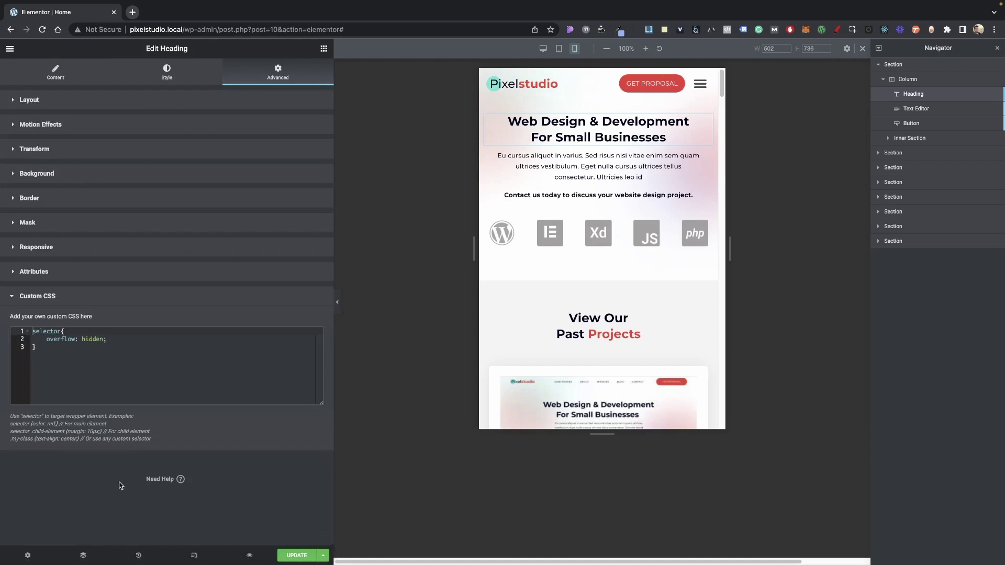
left_click(130, 361)
key("Return")
key("Return")
key("ctrl+v")
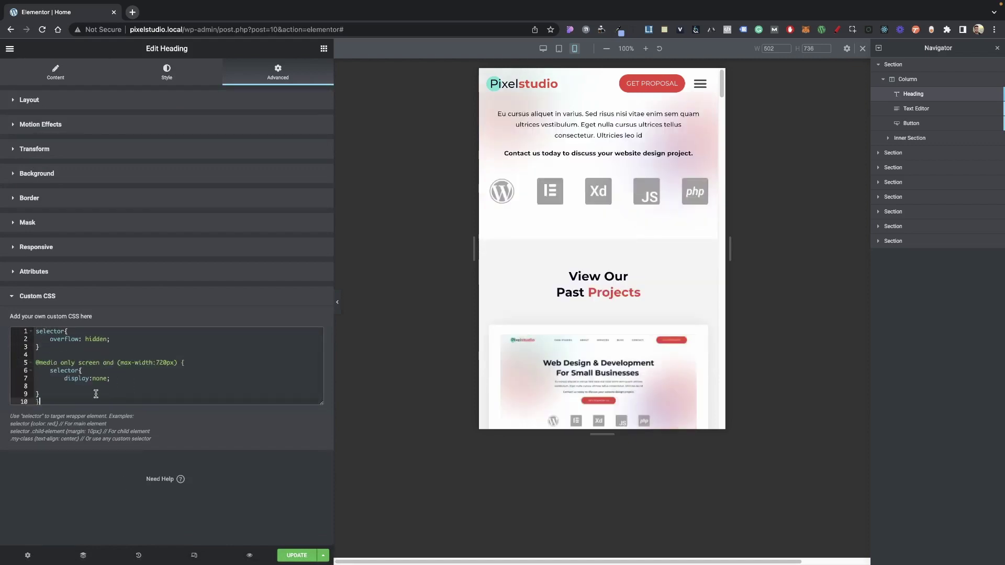
- Change the pasted rule to selector h2 with font-size:1px and save the page
left_click_drag(111, 378, 61, 378)
key("BackSpace")
left_click(79, 371)
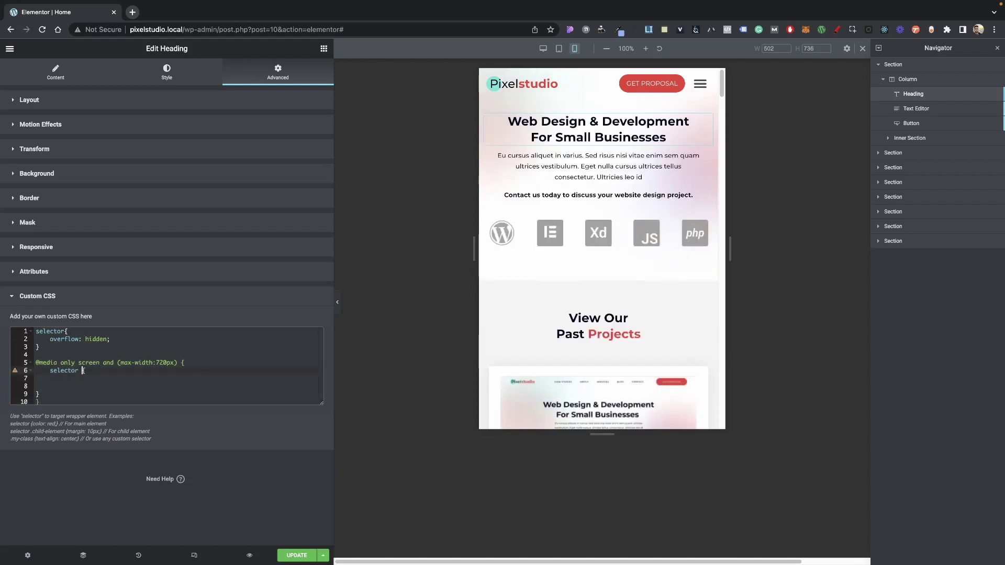
type("h2")
key("Down")
key("Down")
key("BackSpace")
type("font-size:1px;")
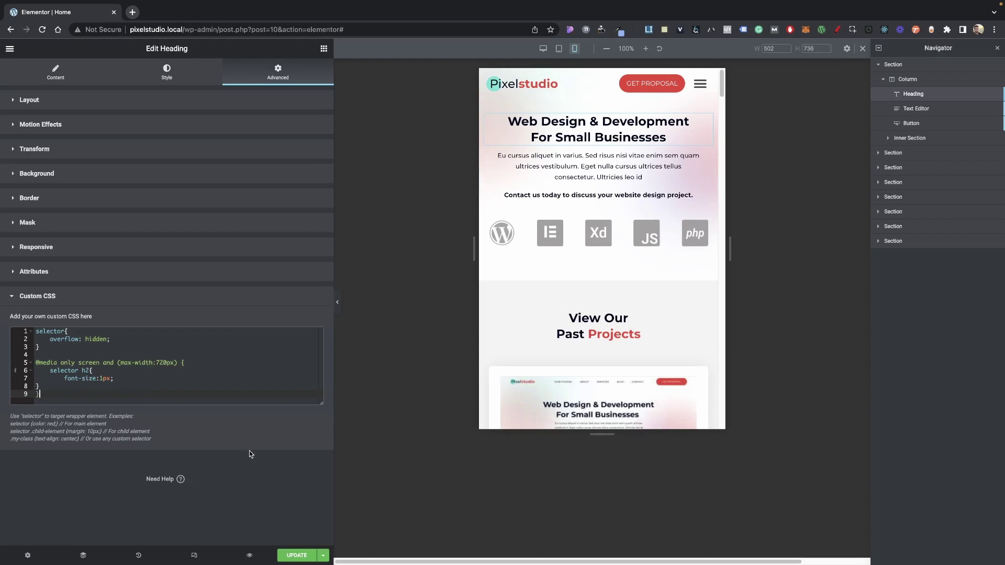
key("ctrl+s")
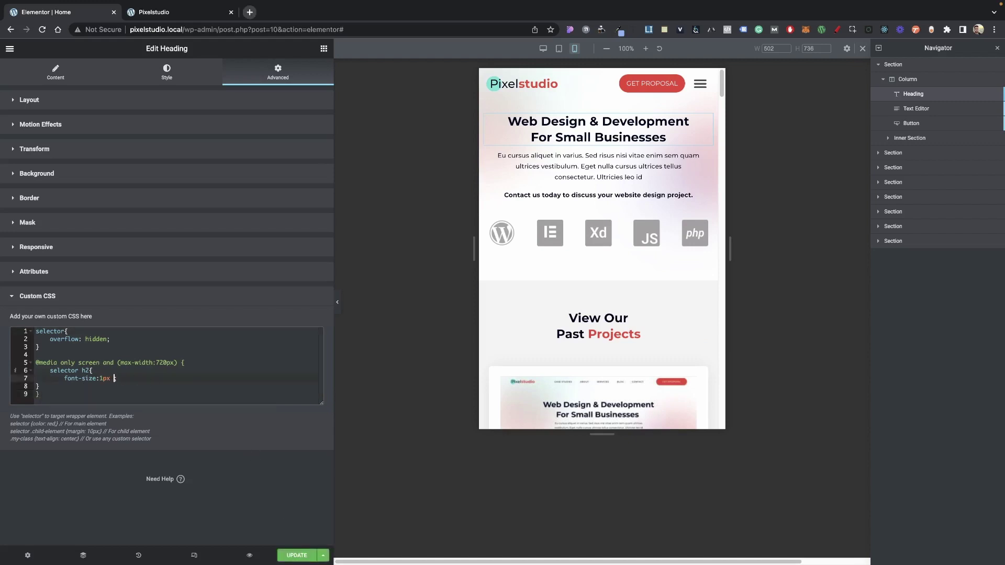
- Set the h2 rule to font-size:15px !important and compare at a preview wider than 720px
type("!important;")
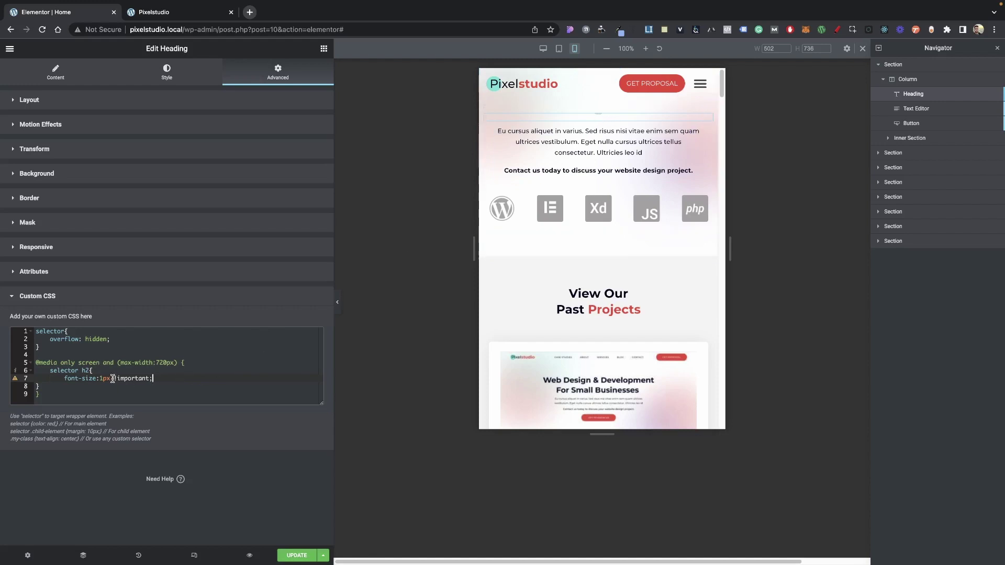
left_click_drag(113, 378, 173, 381)
left_click(168, 381)
mouse_move(116, 379)
left_mouse_down()
mouse_move(149, 378)
mouse_move(103, 379)
left_mouse_up()
type("30")
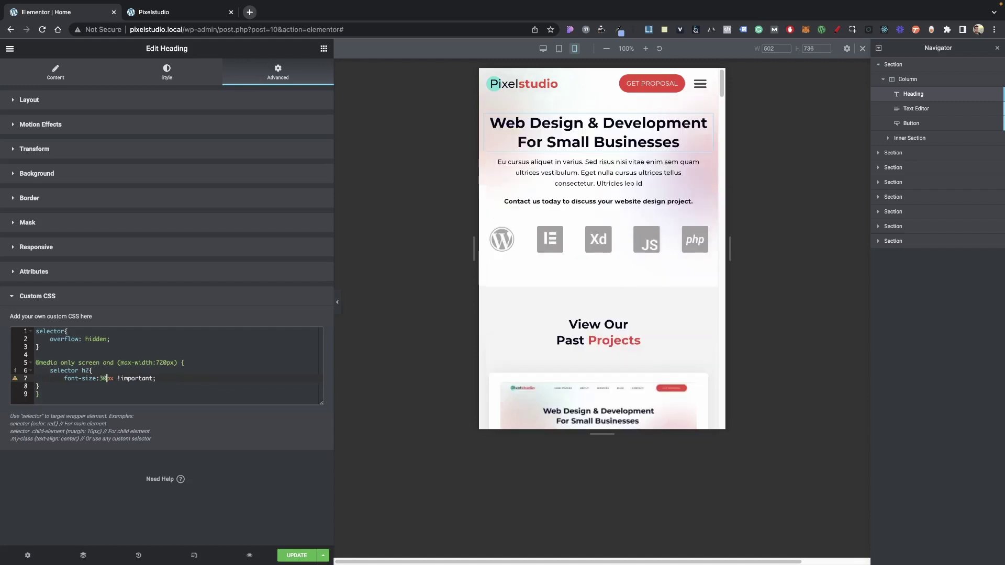
key("BackSpace")
key("BackSpace")
type("15")
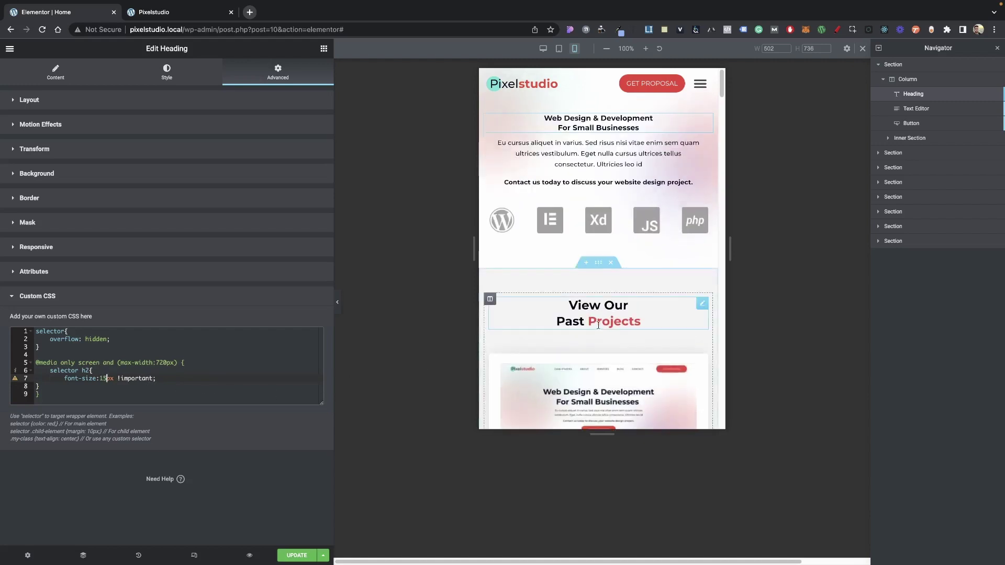
left_click_drag(730, 248, 844, 264)
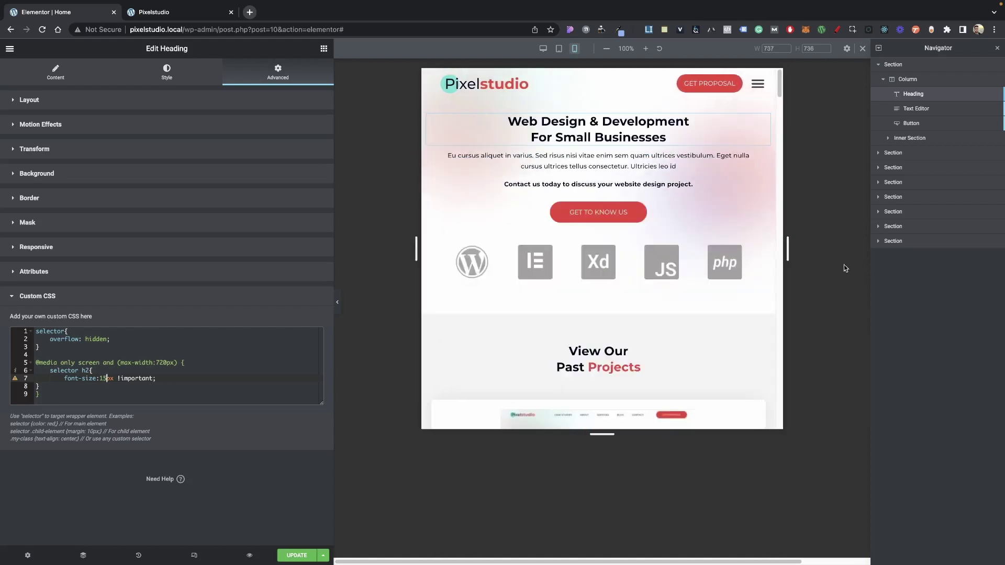